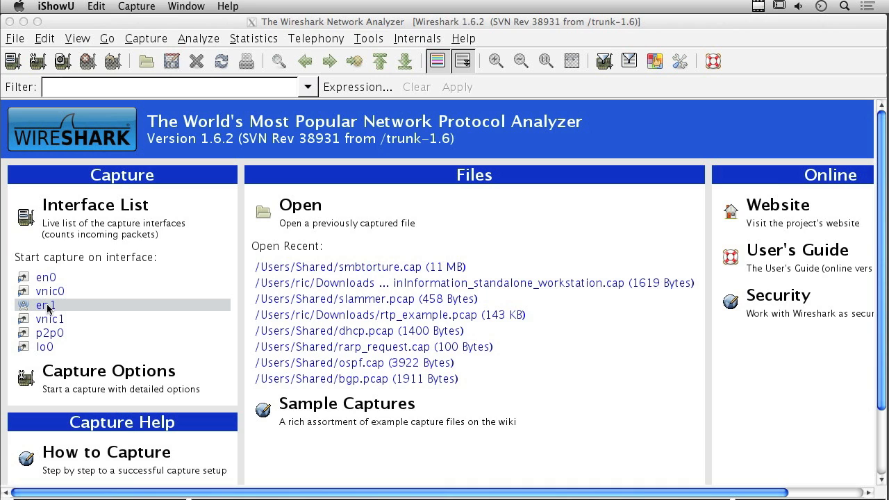
# - Bring Wireshark forward and start capturing on en1 from the welcome page's interface list
pyautogui.click(47, 307)
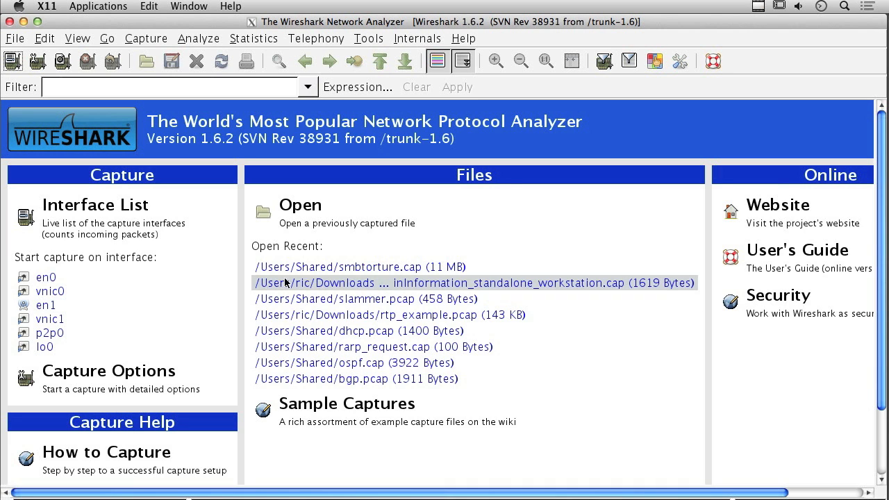
pyautogui.click(46, 305)
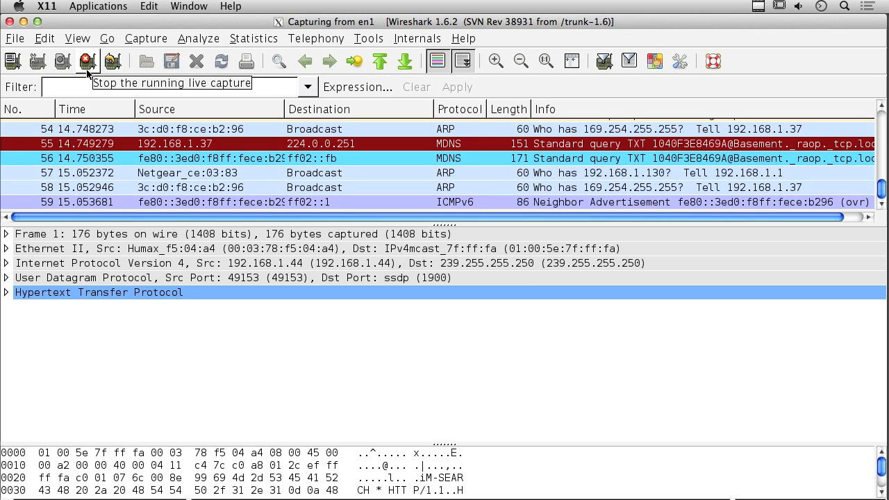
# - Stop the en1 capture, keeping the 63 captured ARP, SSDP, MDNS and ICMPv6 packets listed
pyautogui.click(87, 69)
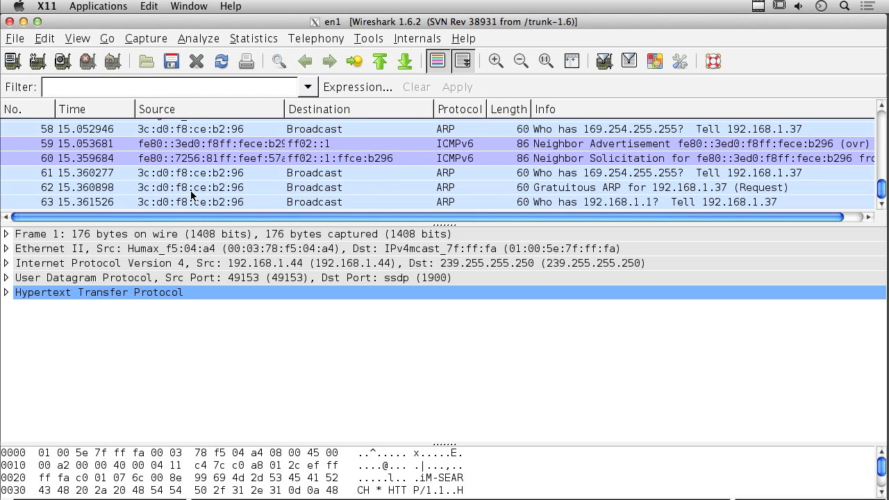
pyautogui.click(149, 40)
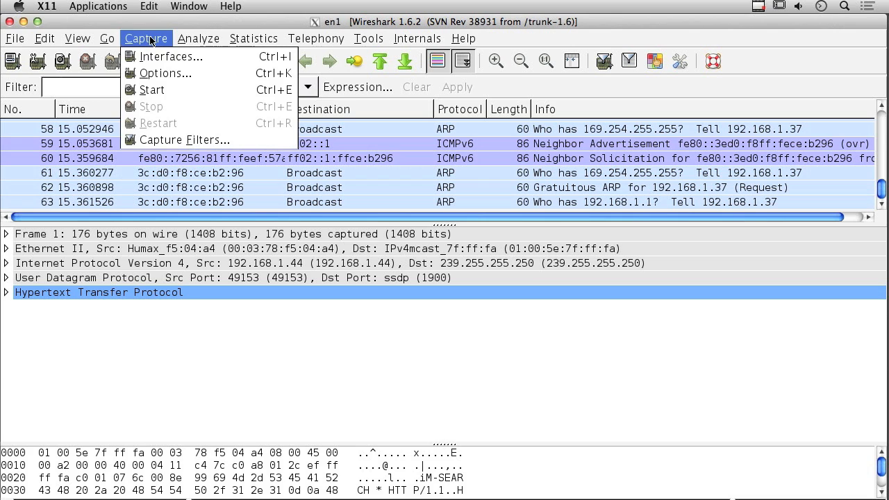
pyautogui.click(169, 76)
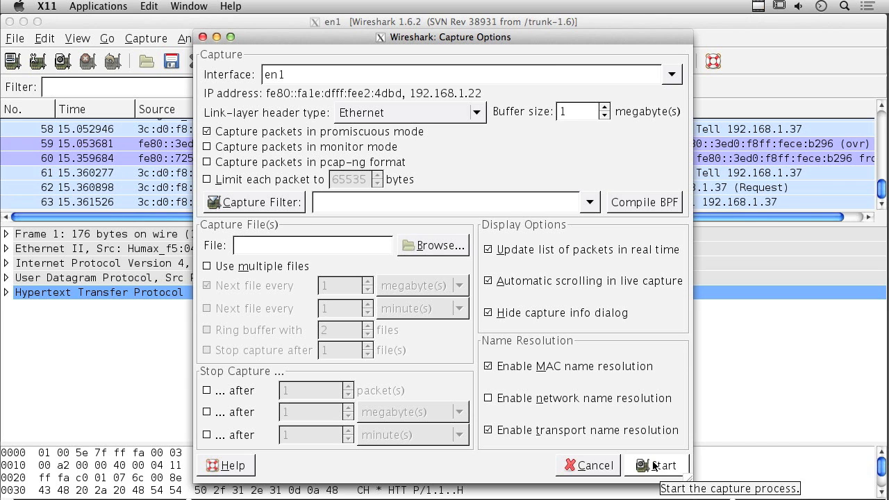
pyautogui.click(587, 465)
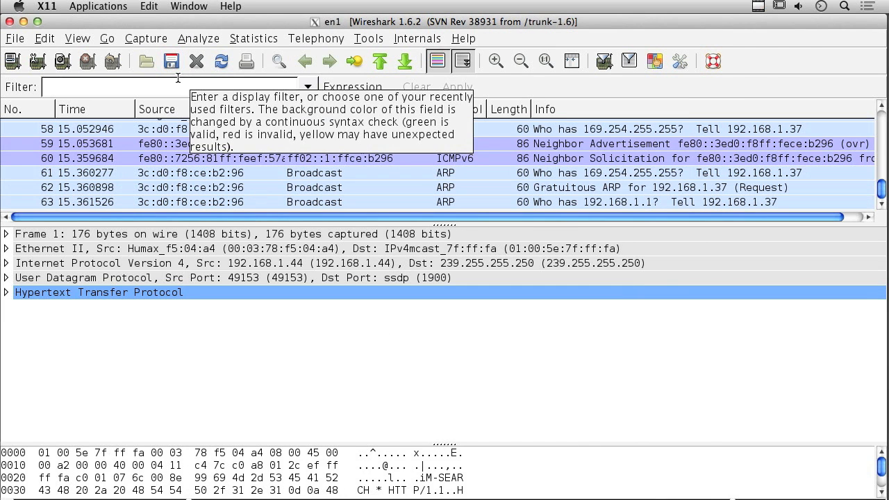
# - From Capture > Interfaces, start a new capture on the en1 row
pyautogui.click(161, 40)
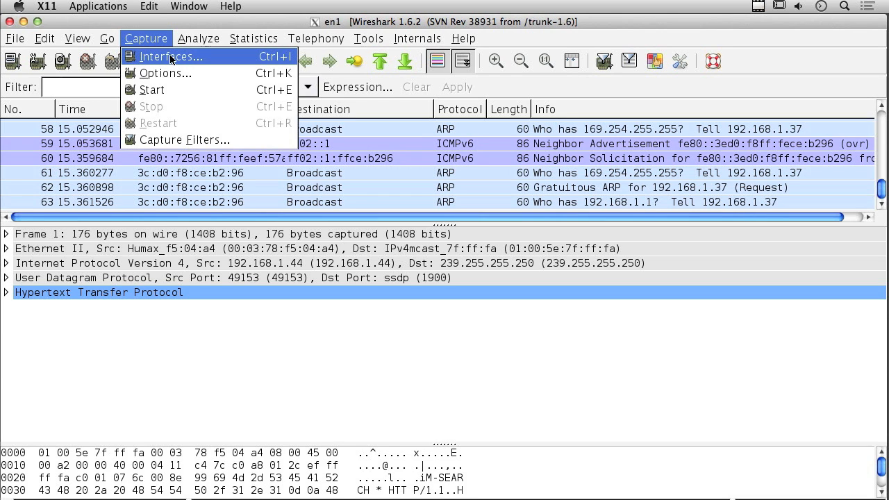
pyautogui.click(171, 59)
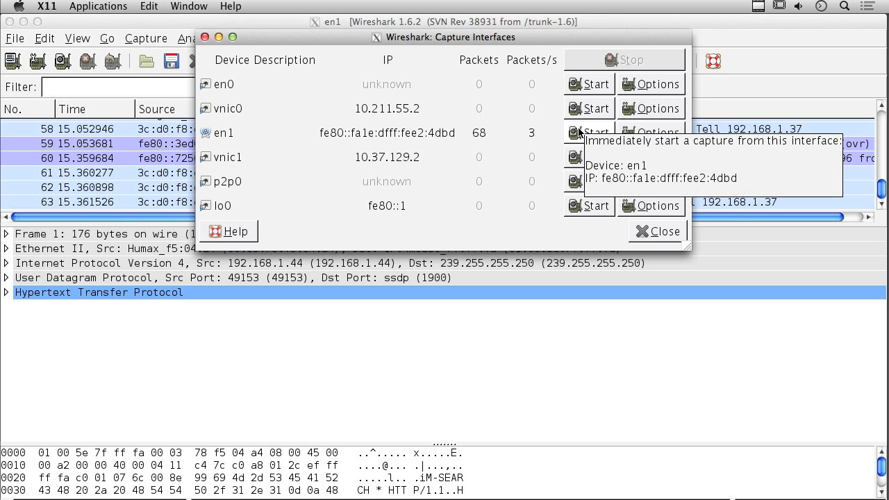
pyautogui.click(579, 132)
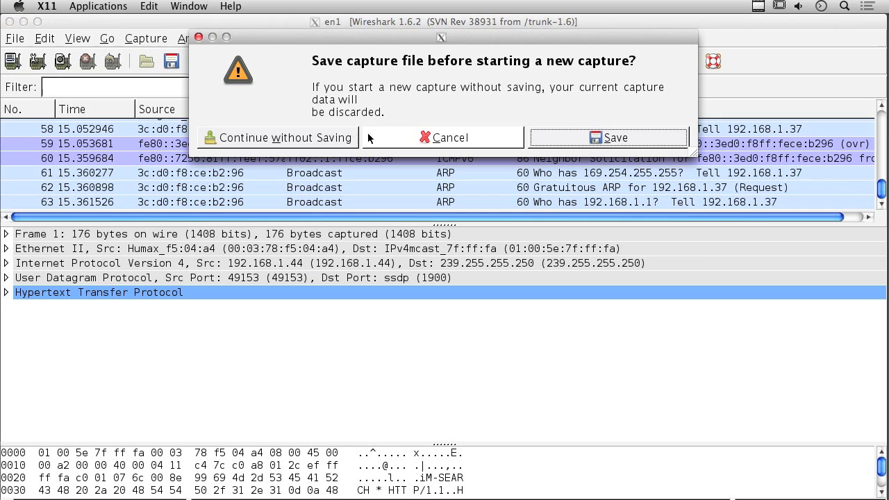
# - Continue without saving the old capture so a fresh en1 capture runs
pyautogui.click(297, 138)
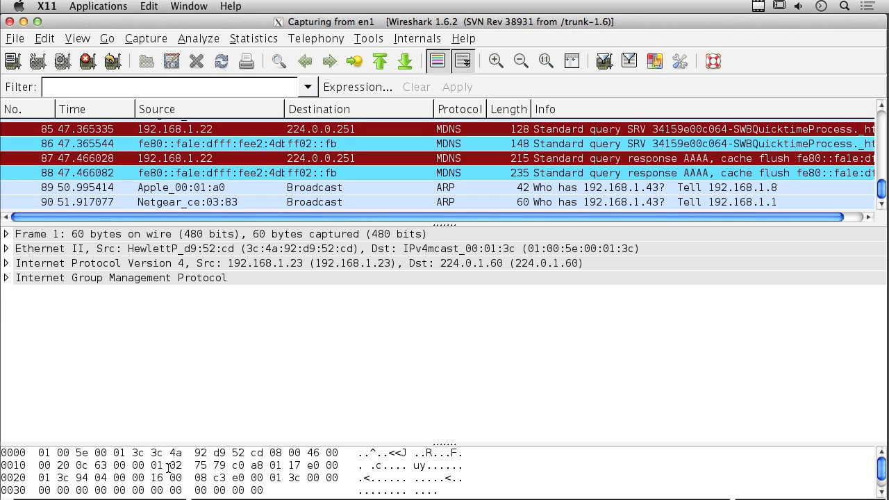
# - Expand and select frame 1's IPv4 and Ethernet II headers to view their bytes
pyautogui.click(7, 263)
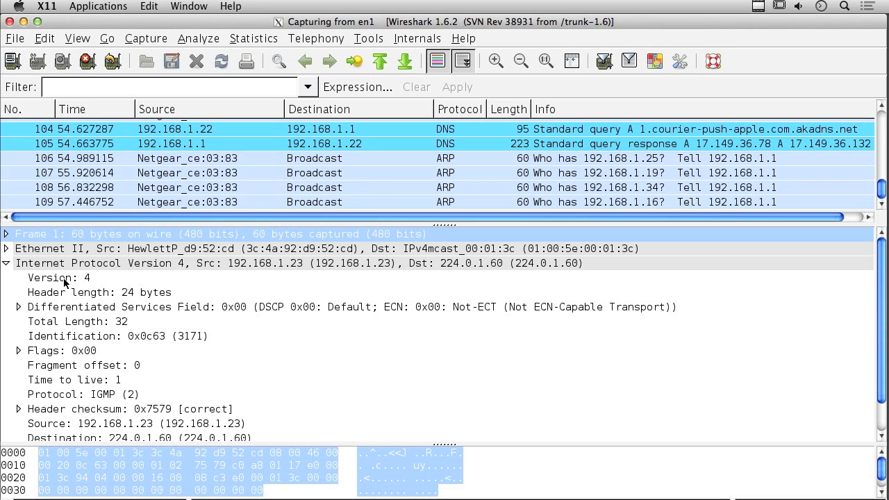
pyautogui.click(122, 263)
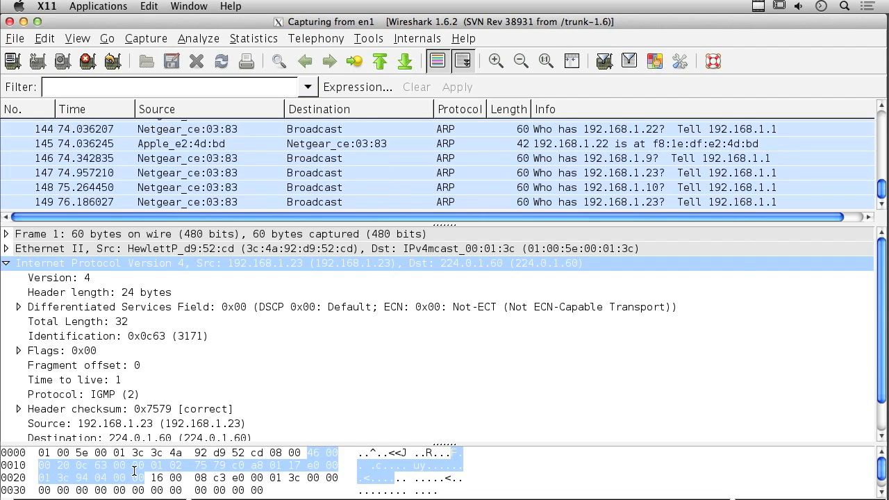
pyautogui.click(45, 249)
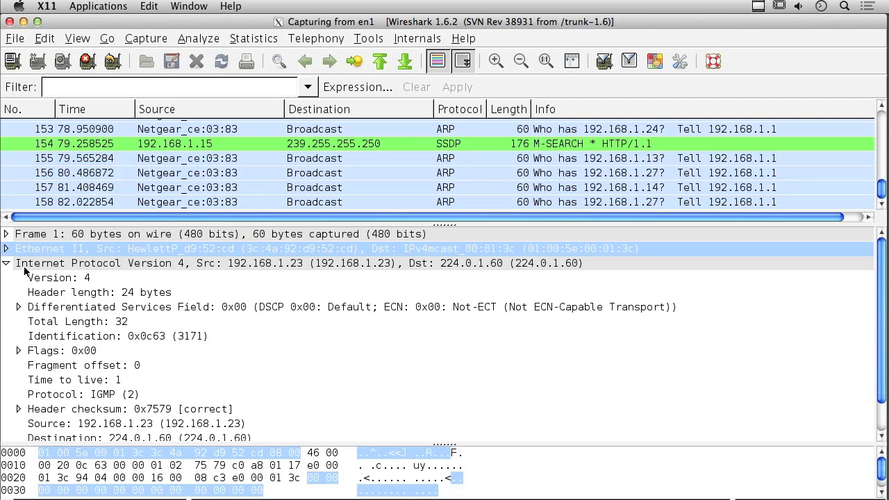
pyautogui.click(7, 249)
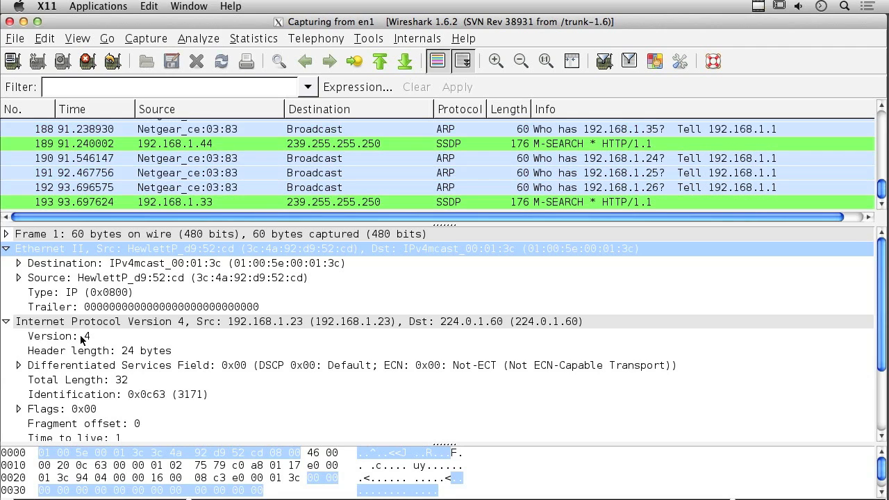
# - Inspect the Version: 4 field, collapse both headers, and select ARP packet 223
pyautogui.click(80, 336)
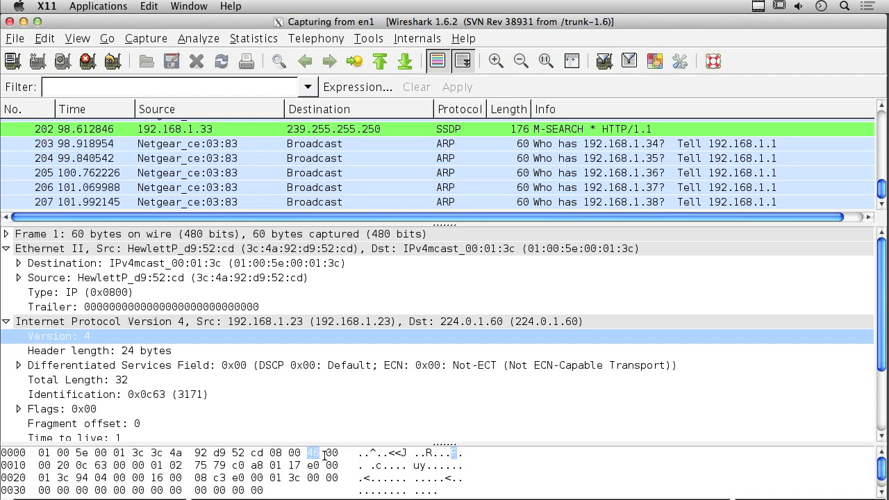
pyautogui.click(6, 249)
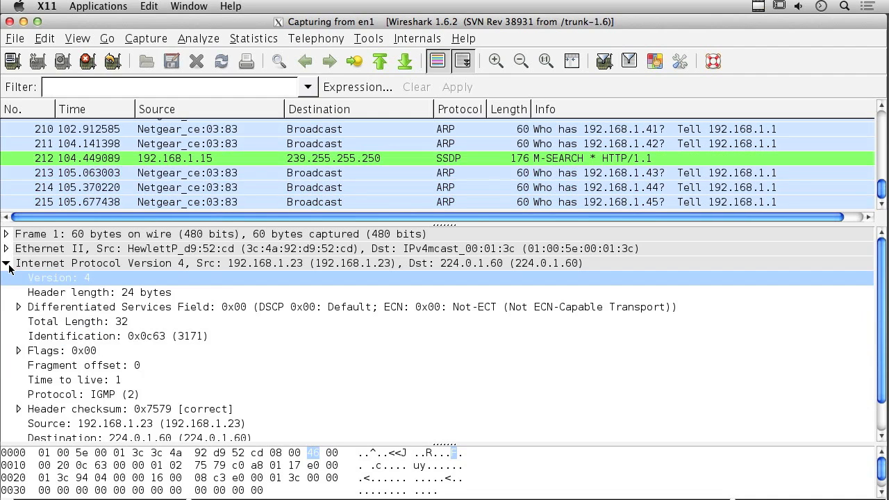
pyautogui.click(6, 263)
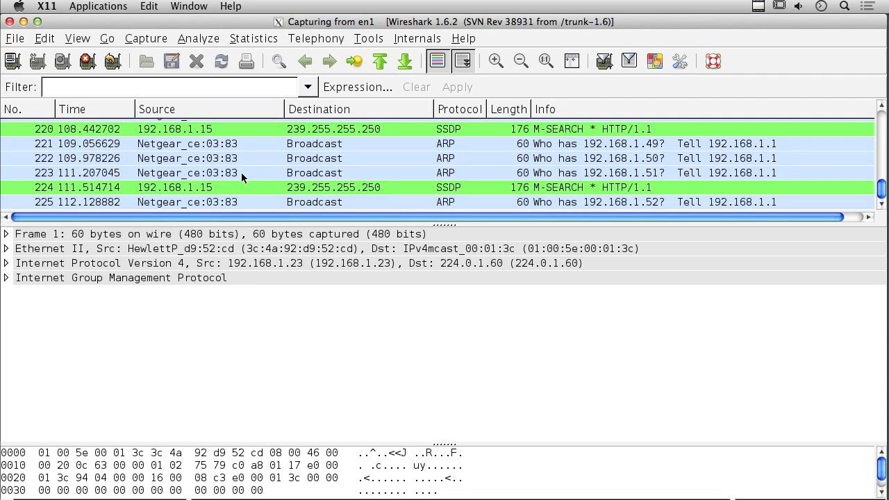
pyautogui.click(241, 173)
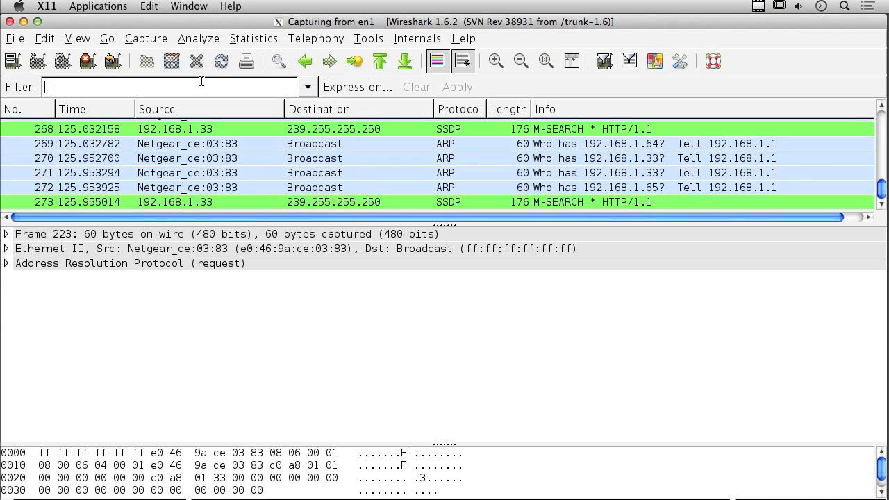
# - Apply the display filter 'arp' and scroll the packet list back to the top
pyautogui.click(201, 82)
pyautogui.write('arp')
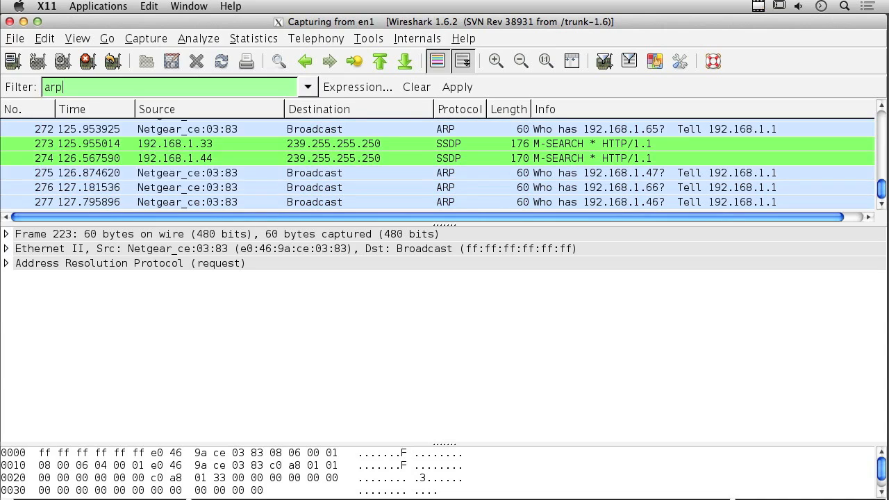
pyautogui.press('Return')
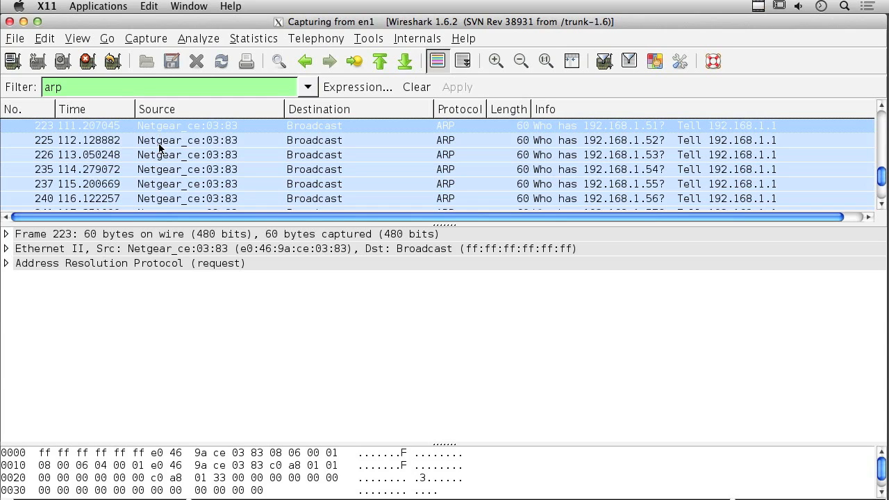
pyautogui.scroll(20, 159, 147)
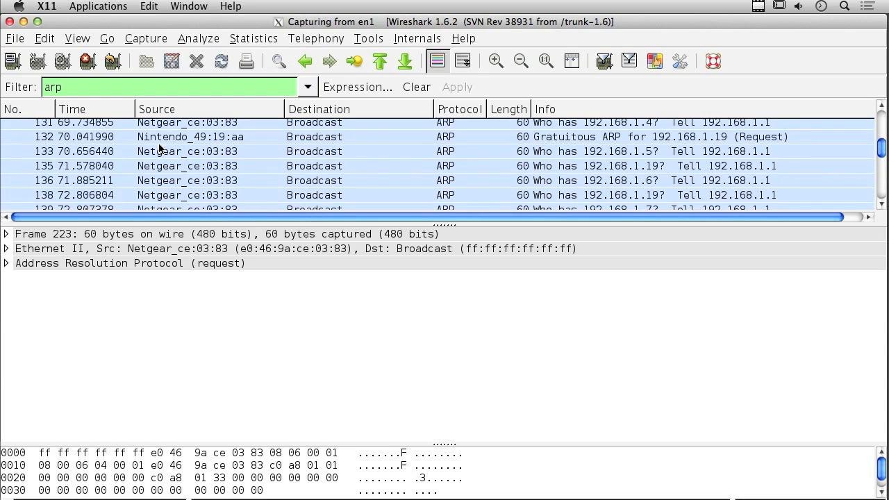
pyautogui.scroll(5, 159, 147)
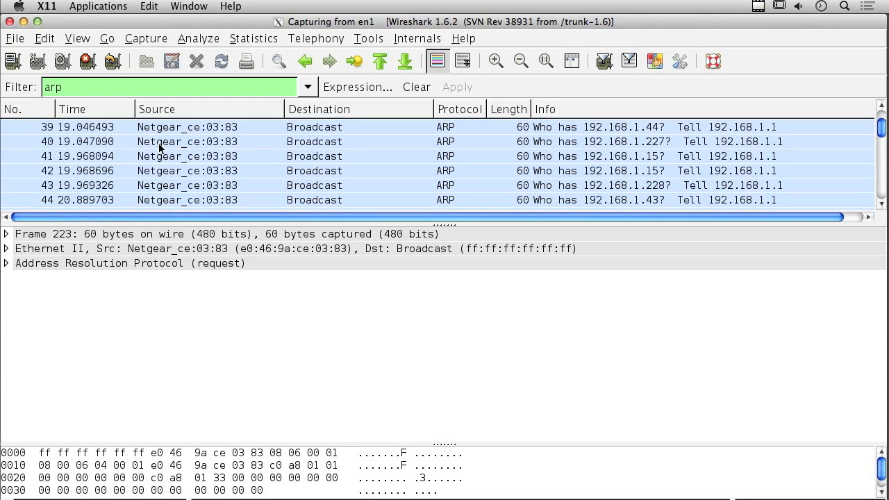
pyautogui.scroll(5, 159, 147)
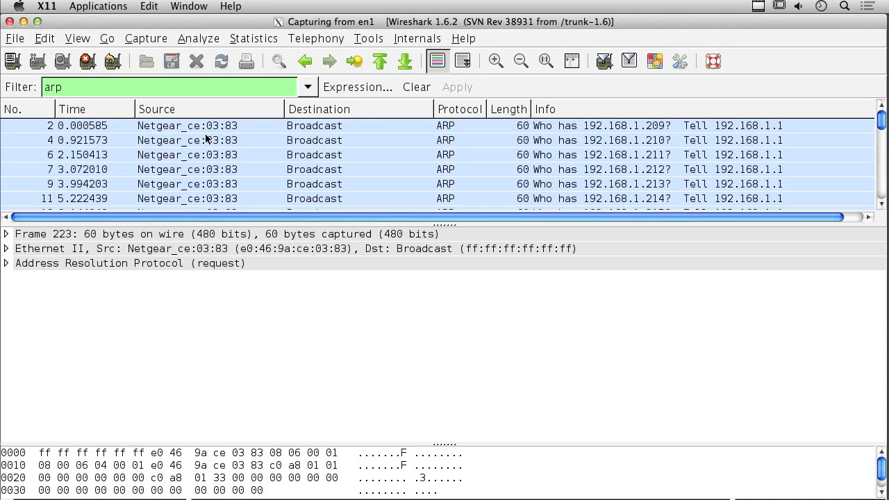
# - Replace the arp filter with the ip.addr field, picked from the suggestion list
pyautogui.doubleClick(104, 90)
pyautogui.write('i')
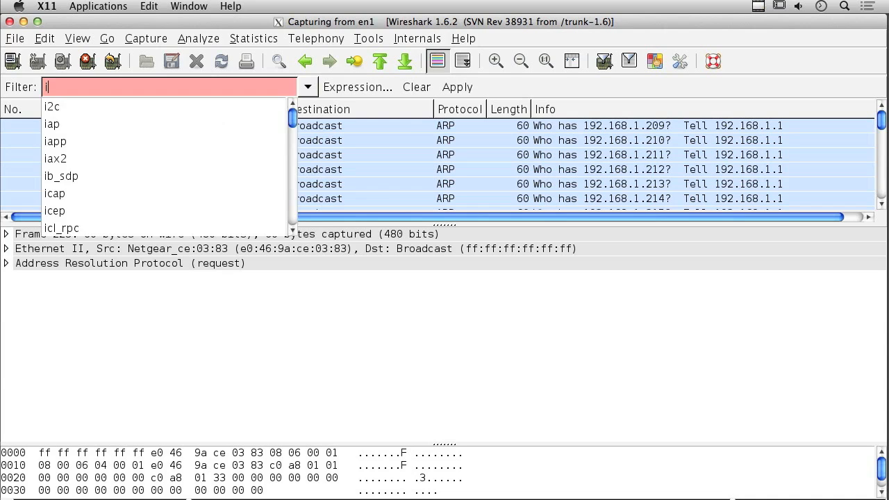
pyautogui.write('p.addr')
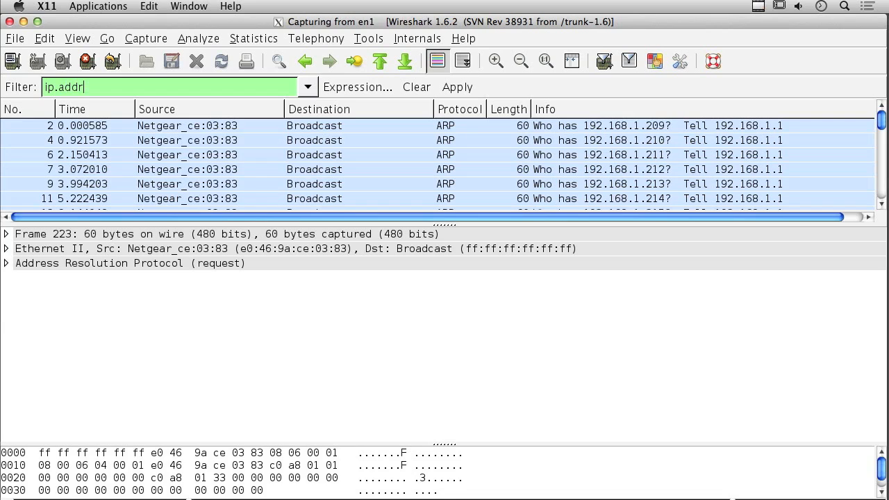
pyautogui.press('BackSpace')
pyautogui.press('BackSpace')
pyautogui.press('BackSpace')
pyautogui.press('BackSpace')
pyautogui.press('BackSpace')
pyautogui.write('.')
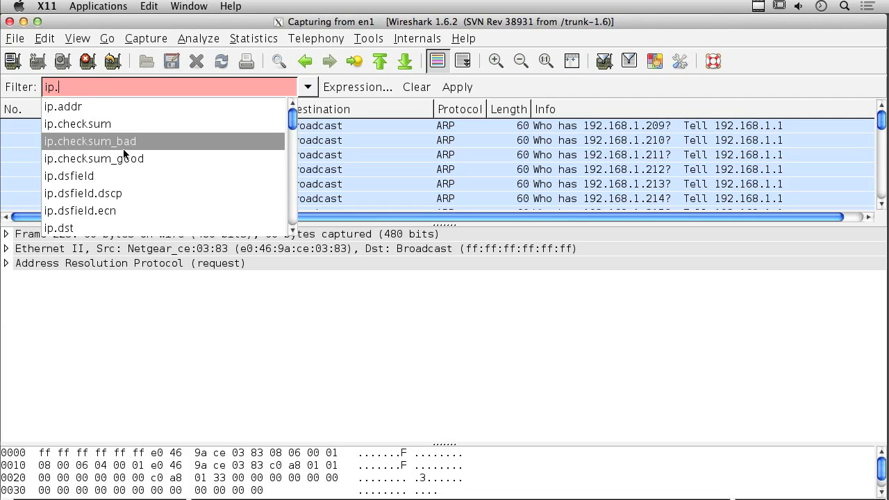
pyautogui.scroll(-5, 123, 154)
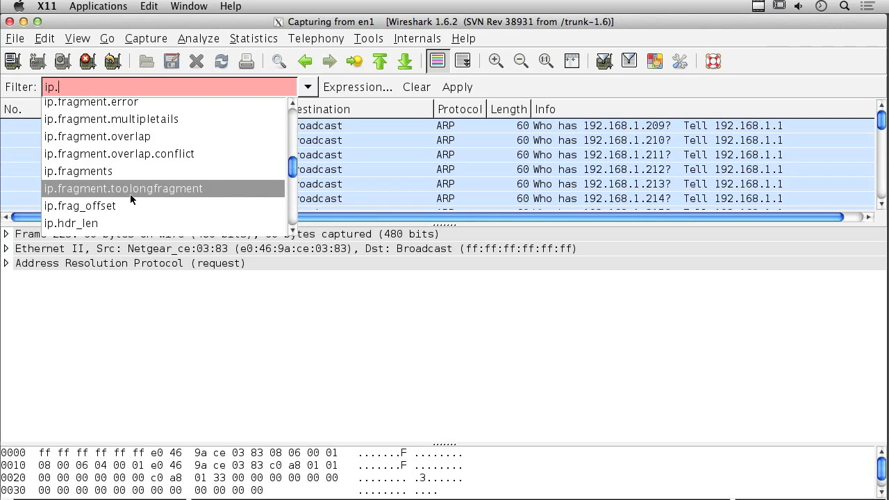
pyautogui.scroll(-2, 130, 194)
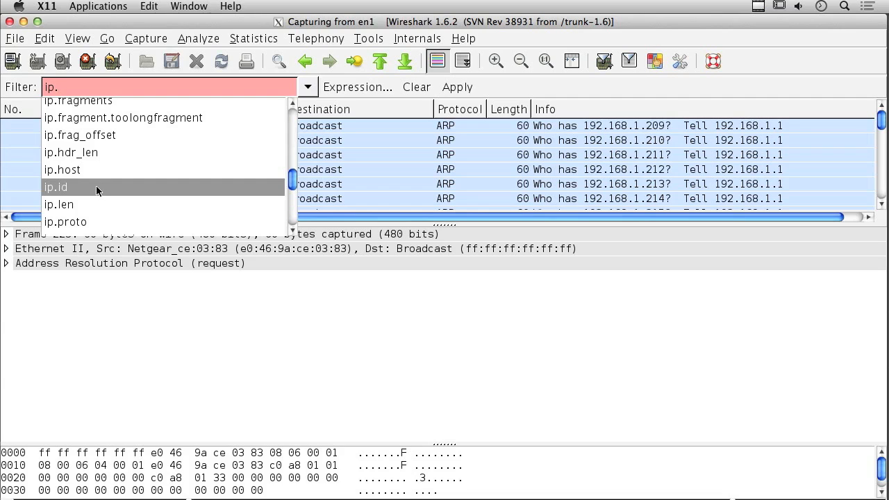
pyautogui.scroll(-5, 122, 163)
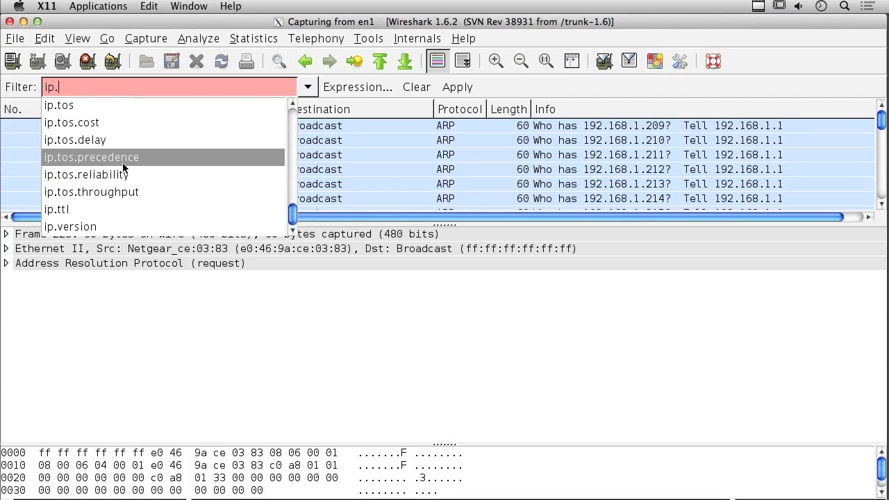
pyautogui.scroll(5, 123, 162)
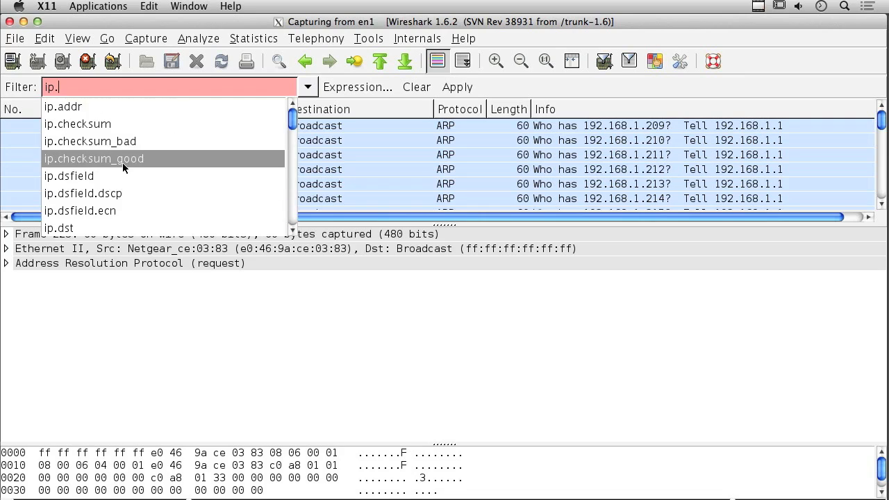
pyautogui.click(108, 105)
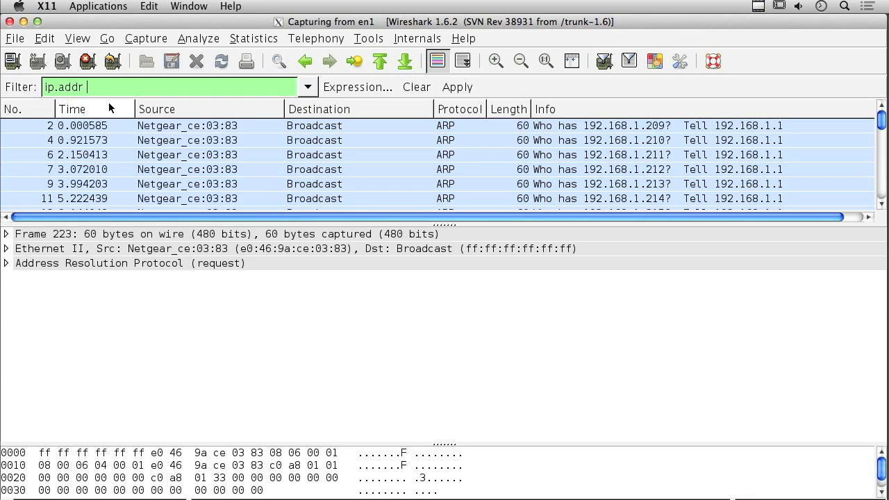
# - Complete the filter as ip.addr == 192.168.1.22 and apply it
pyautogui.write('==')
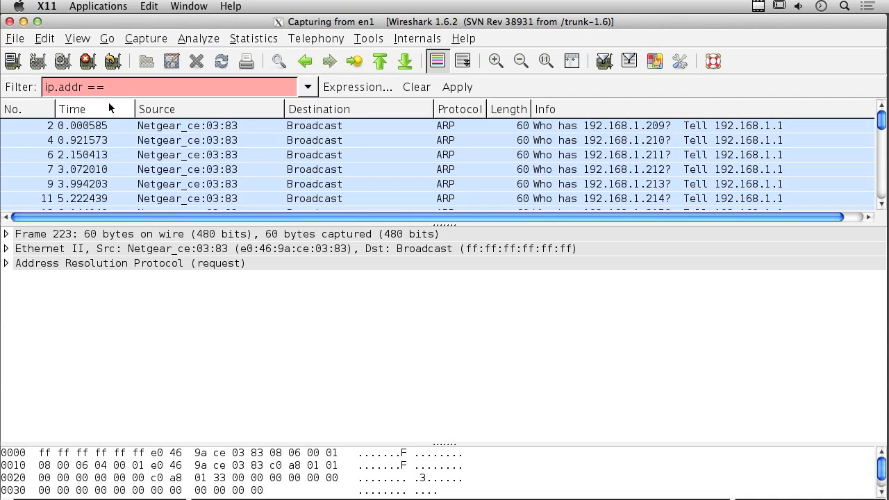
pyautogui.write('.168.1')
pyautogui.press('BackSpace')
pyautogui.press('BackSpace')
pyautogui.press('BackSpace')
pyautogui.press('BackSpace')
pyautogui.press('BackSpace')
pyautogui.press('BackSpace')
pyautogui.write('168.1.22')
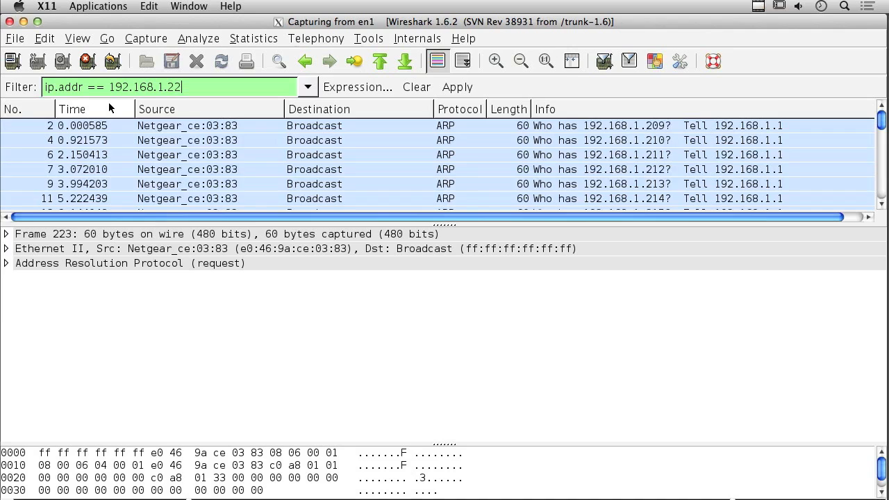
pyautogui.press('Return')
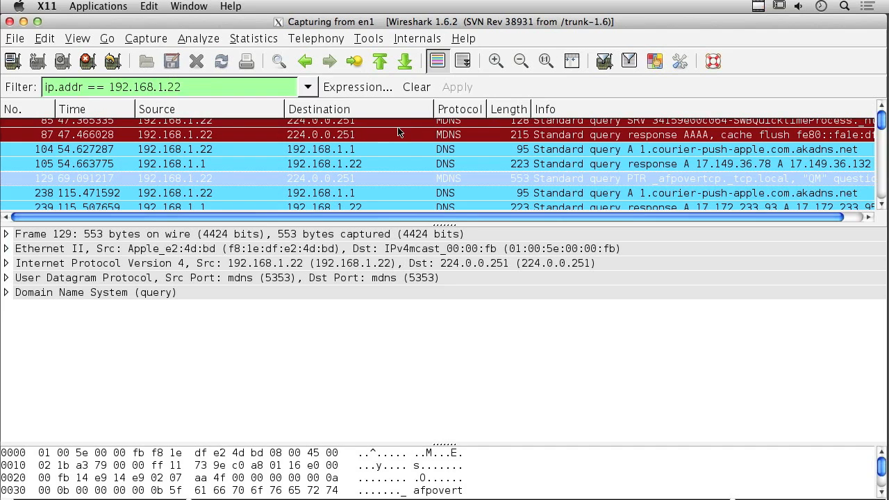
# - Clear the ip.addr filter so all 640+ packets, including NBNS, ARP and ICMPv6, reappear
pyautogui.scroll(-10, 389, 163)
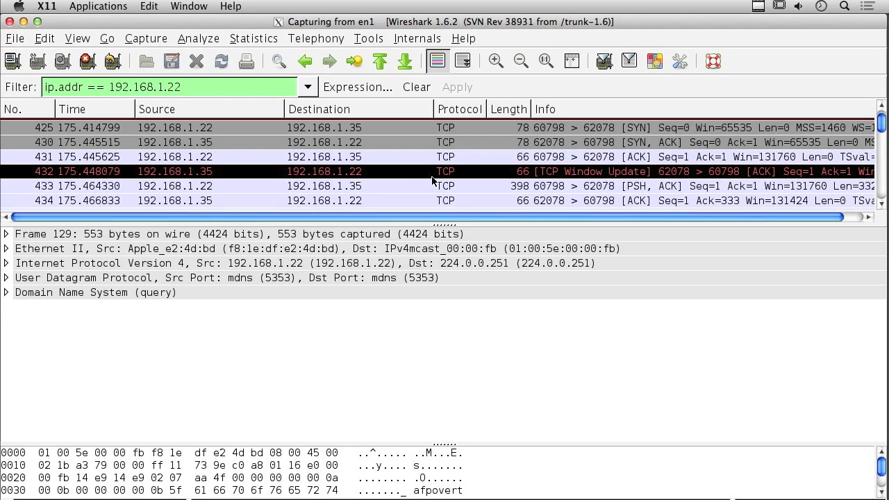
pyautogui.click(416, 87)
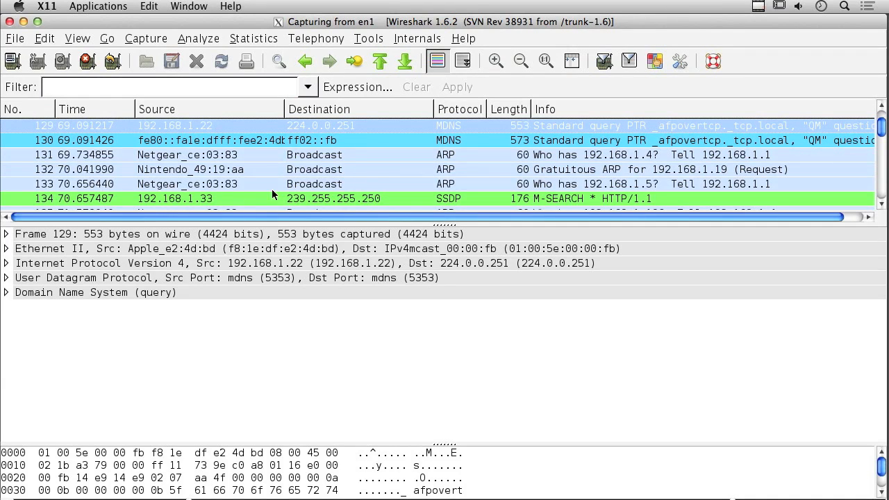
pyautogui.scroll(-20, 251, 187)
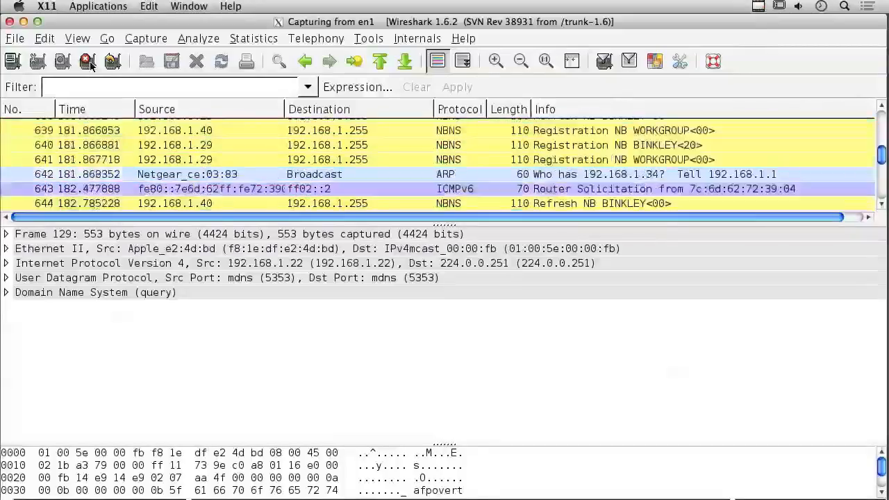
# - Stop the capture, bring up Save Capture File As for 1281 packets, then cancel it
pyautogui.click(89, 63)
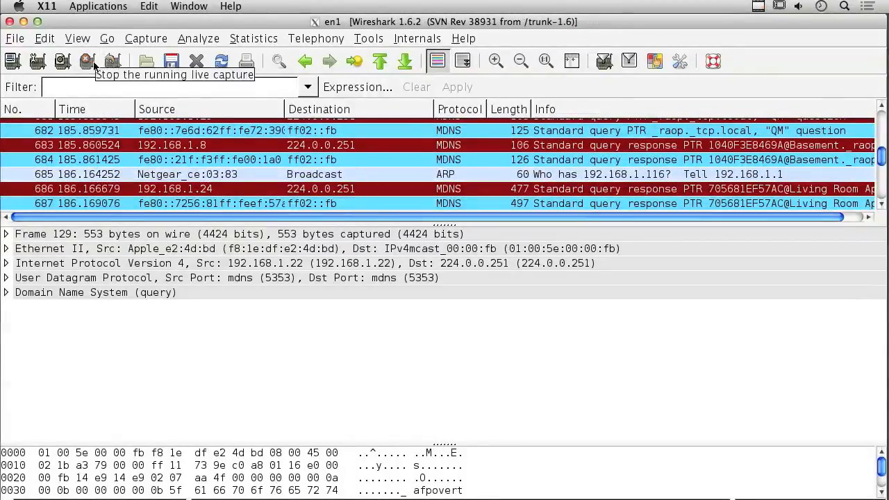
pyautogui.click(171, 63)
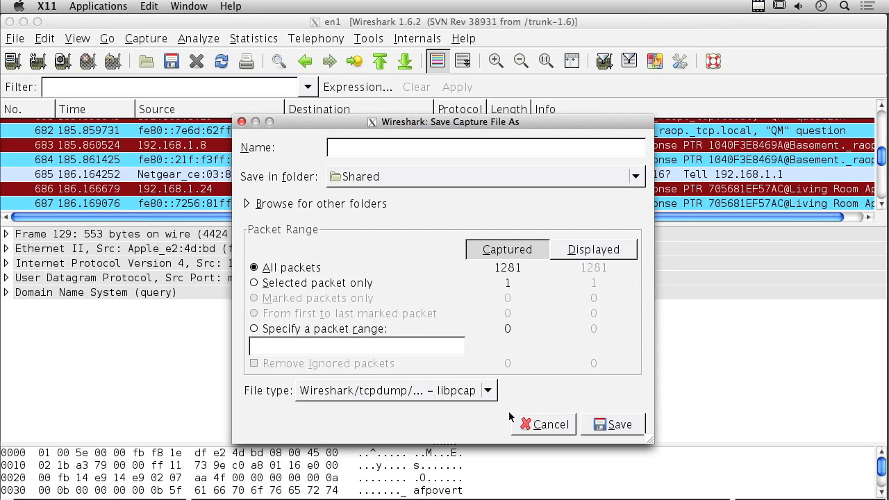
pyautogui.click(540, 425)
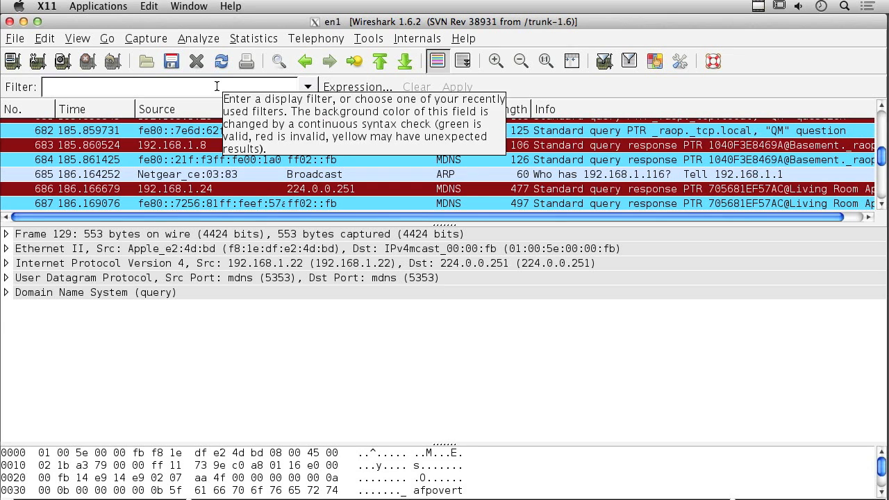
# - Follow packet 687's UDP stream, then close the stream window, leaving five MDNS packets filtered
pyautogui.click(278, 130)
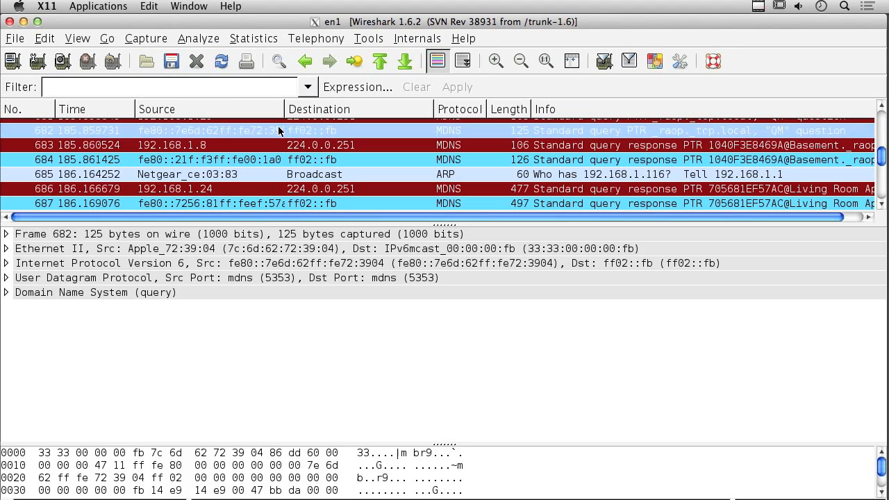
pyautogui.click(302, 202)
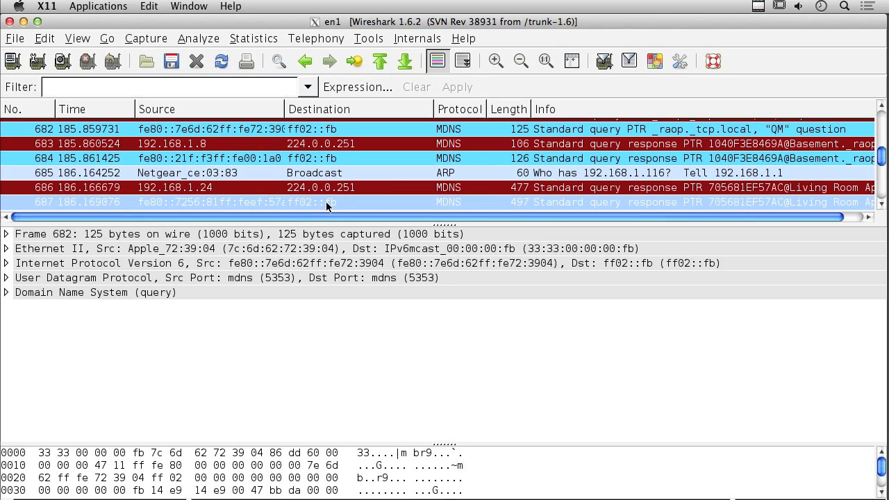
pyautogui.rightClick(326, 205)
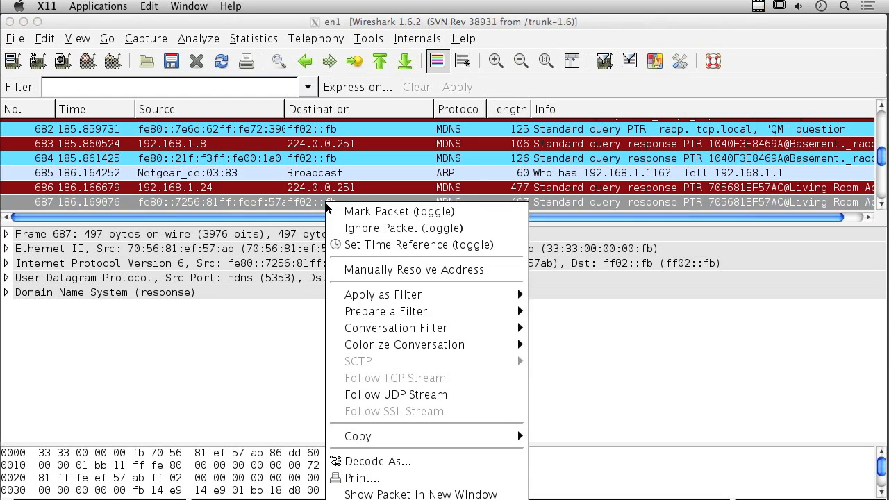
pyautogui.moveTo(408, 298)
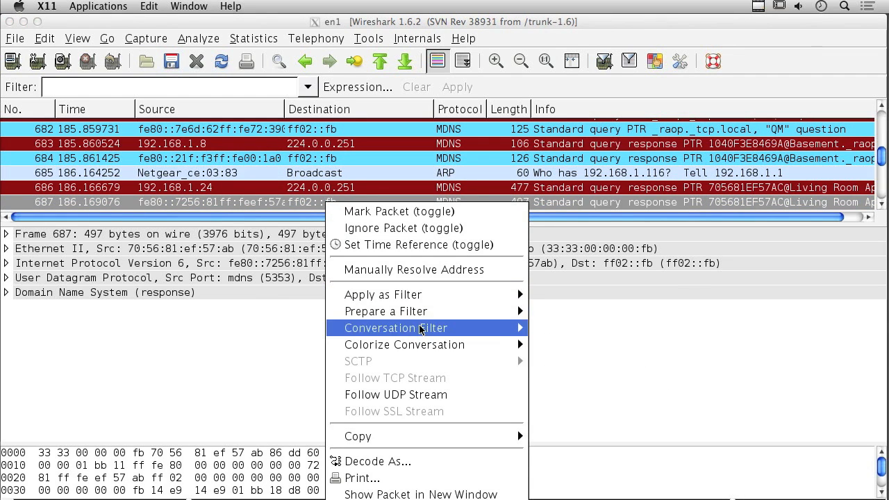
pyautogui.click(426, 394)
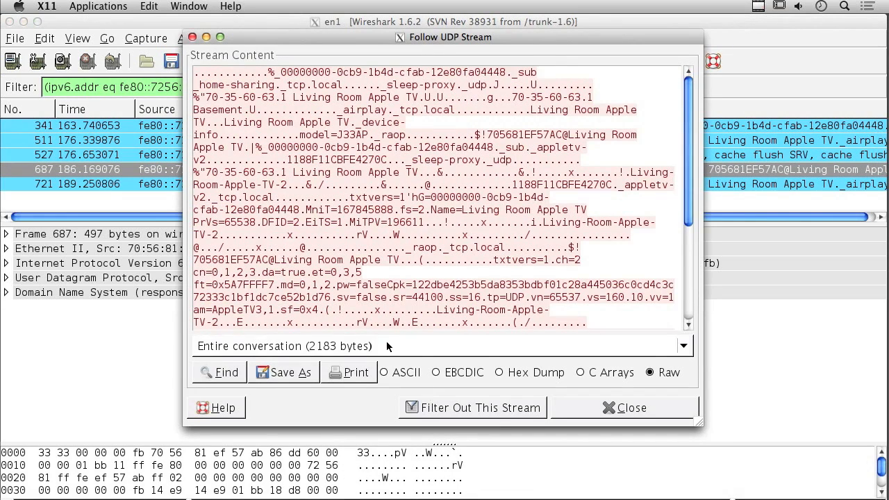
pyautogui.click(608, 409)
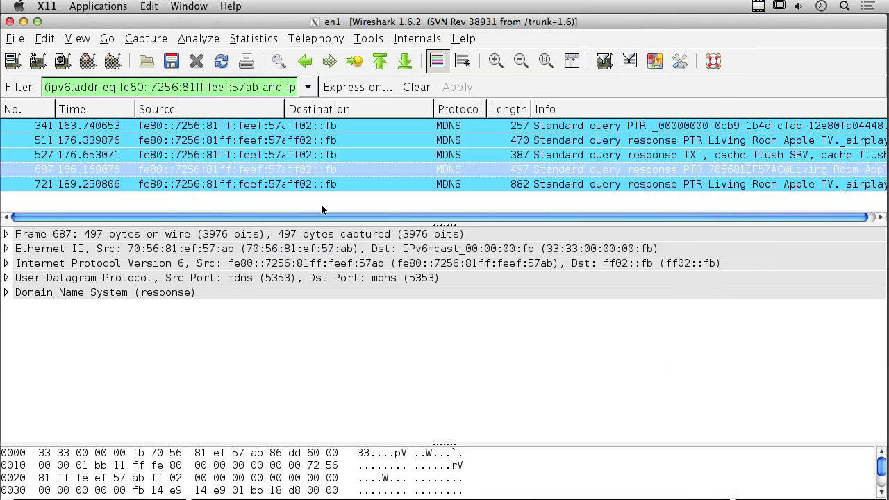
pyautogui.click(16, 38)
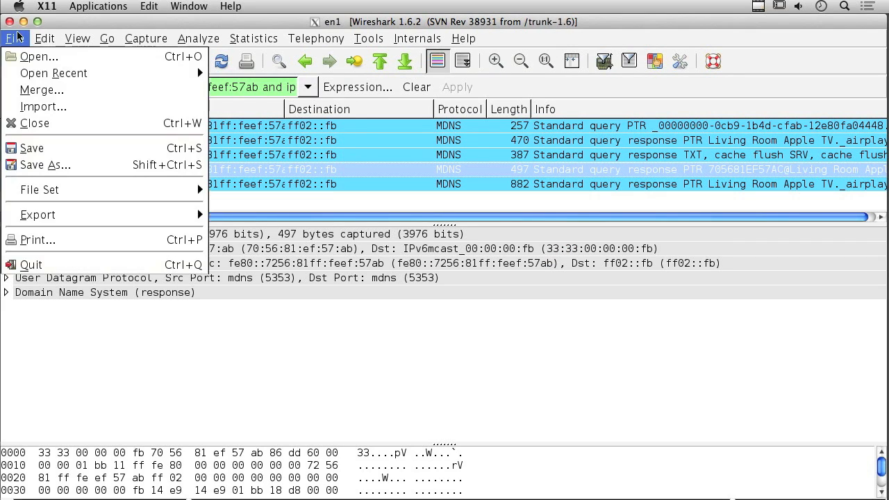
pyautogui.click(59, 149)
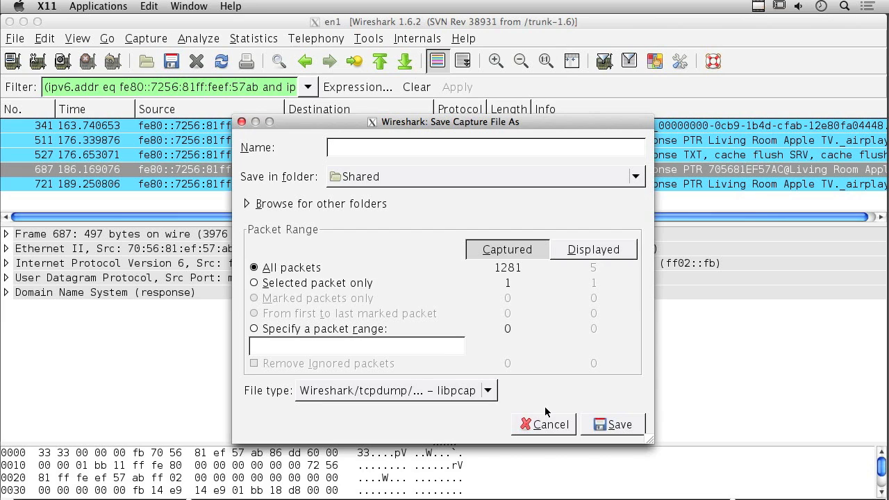
pyautogui.click(602, 250)
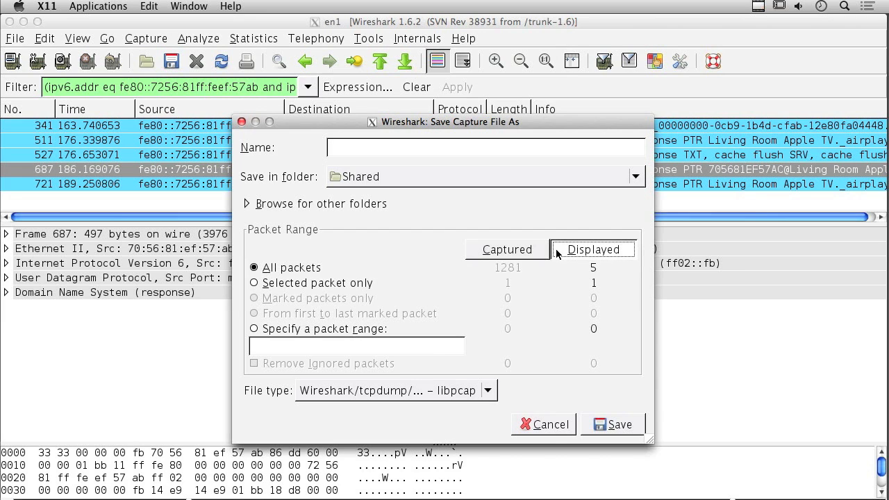
pyautogui.click(549, 424)
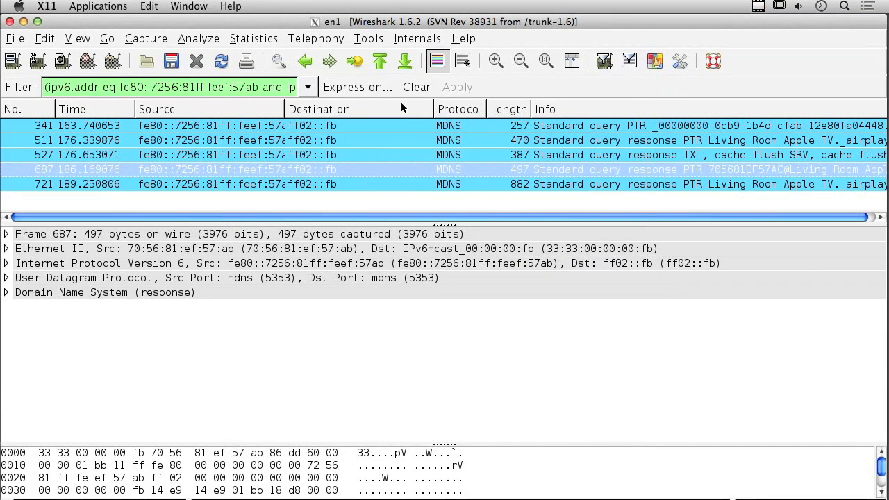
# - Clear the display filter to list every packet, then browse the Statistics, Telephony and Analyze menus
pyautogui.click(410, 87)
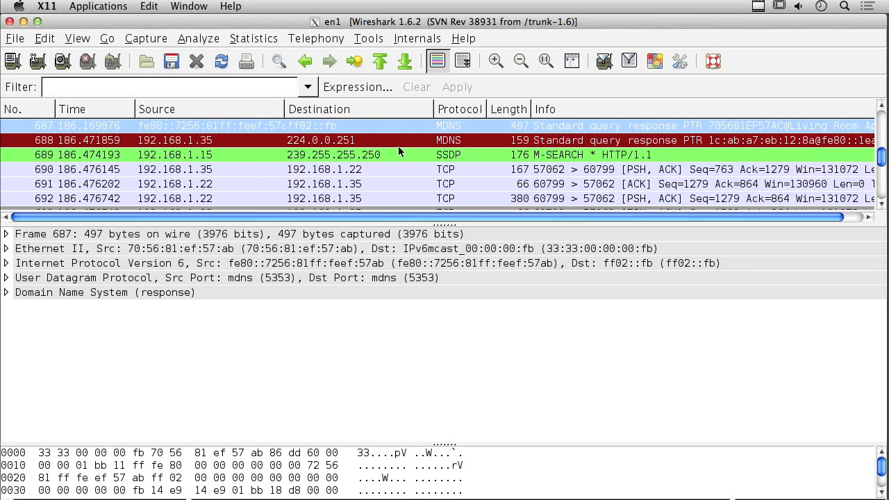
pyautogui.click(254, 39)
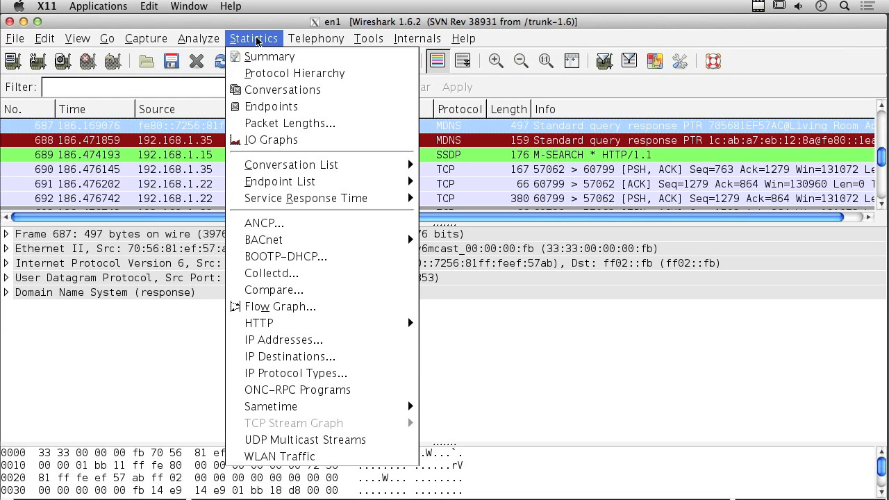
pyautogui.moveTo(311, 38)
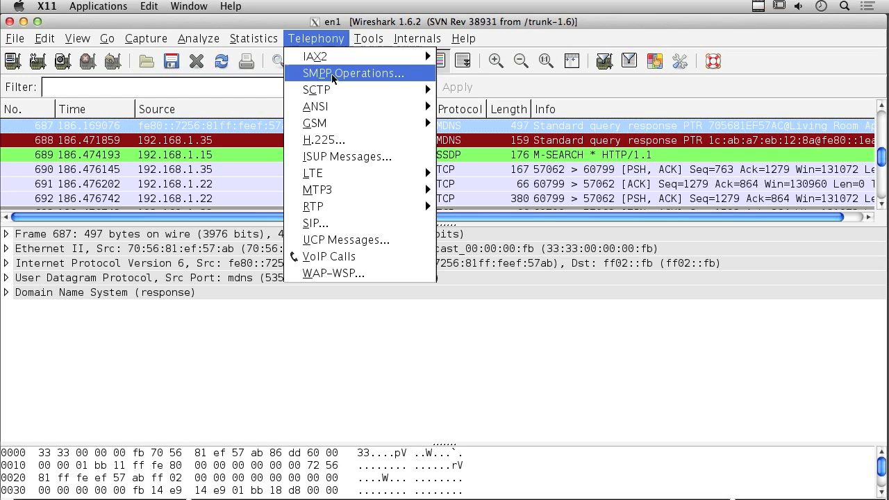
pyautogui.moveTo(338, 92)
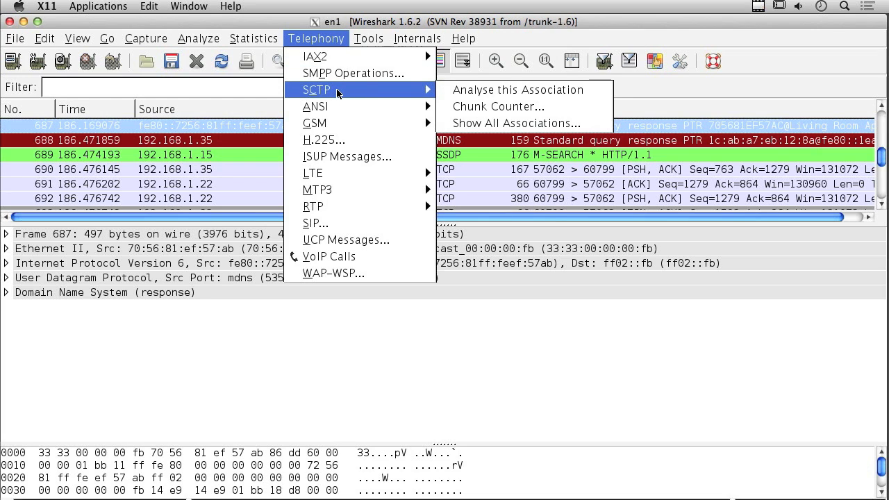
pyautogui.moveTo(338, 113)
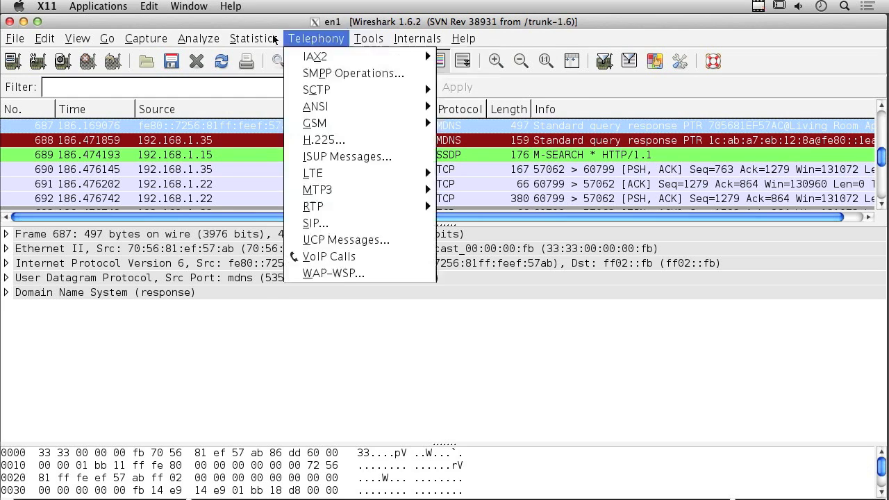
pyautogui.moveTo(186, 42)
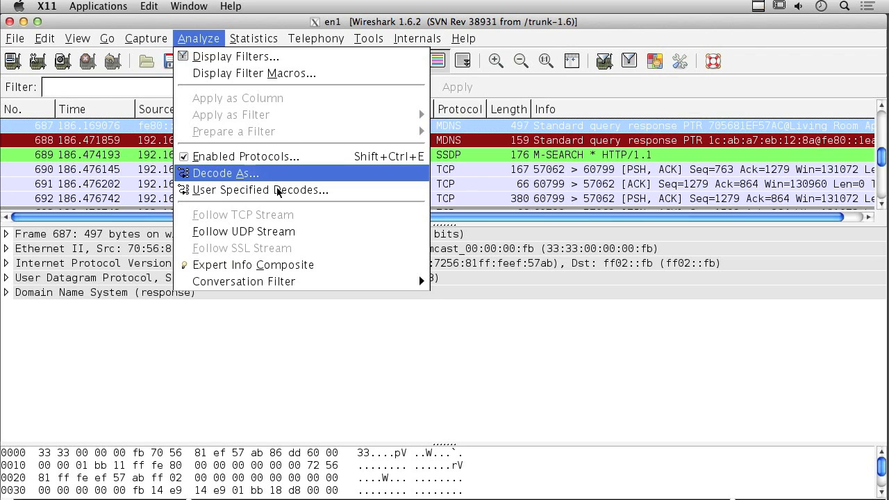
# - Close the Analyze menu and look at View's Colorize Conversation without applying it
pyautogui.click(470, 361)
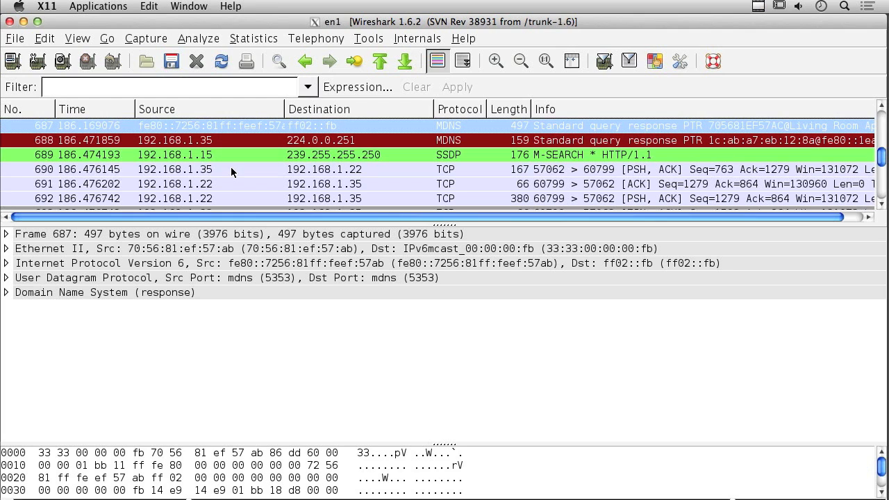
pyautogui.click(78, 40)
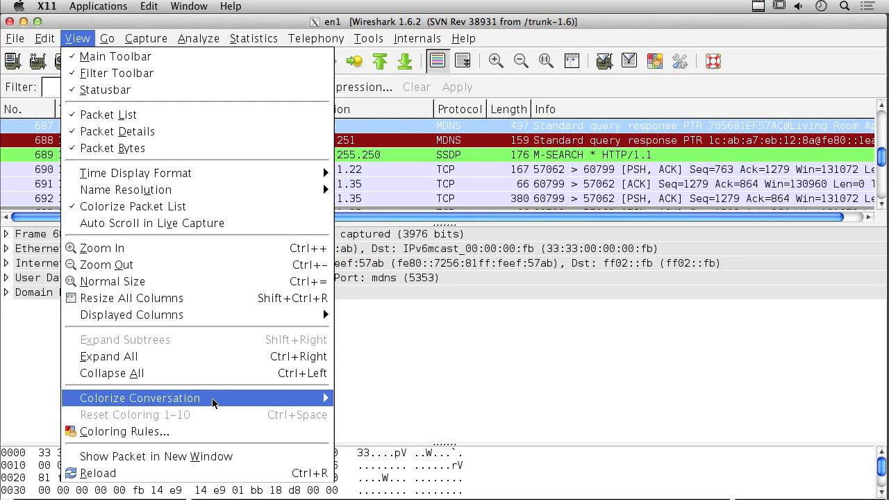
pyautogui.moveTo(212, 400)
pyautogui.click(615, 377)
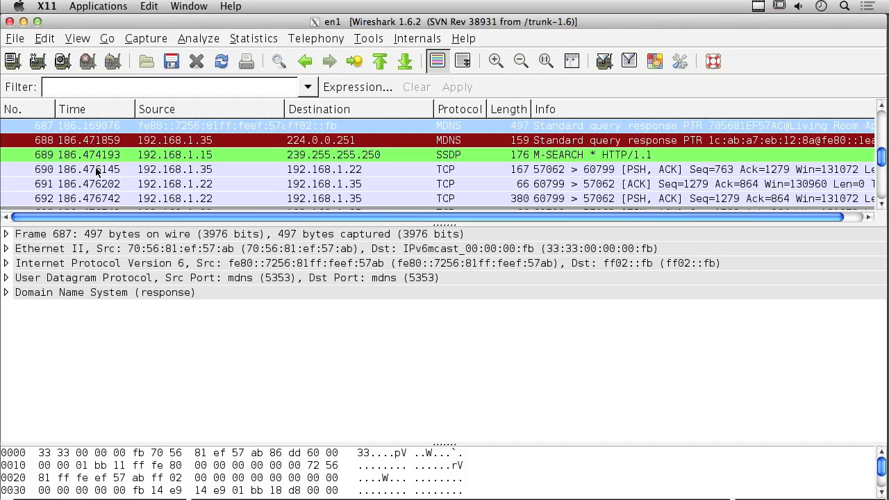
# - Scroll the packet list back to packet 1, showing the IGMP membership reports and ARP requests
pyautogui.scroll(20, 97, 171)
pyautogui.scroll(20, 96, 172)
pyautogui.scroll(20, 96, 172)
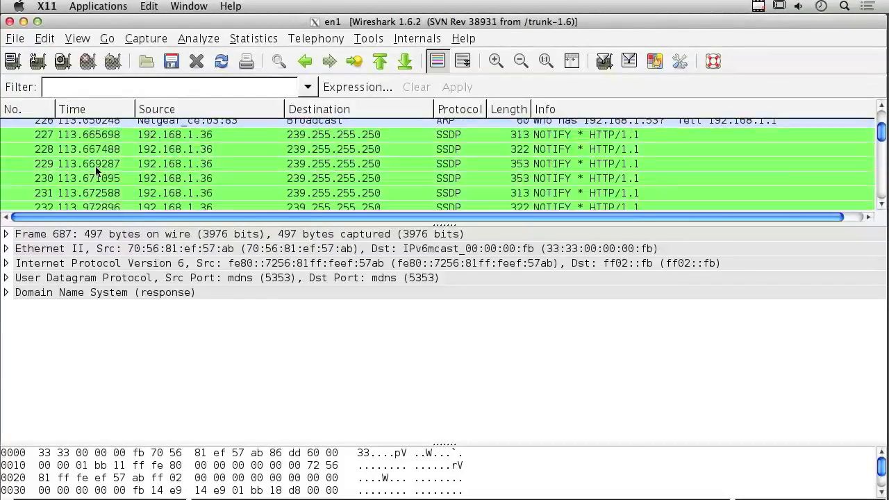
pyautogui.scroll(20, 97, 171)
pyautogui.scroll(12, 96, 170)
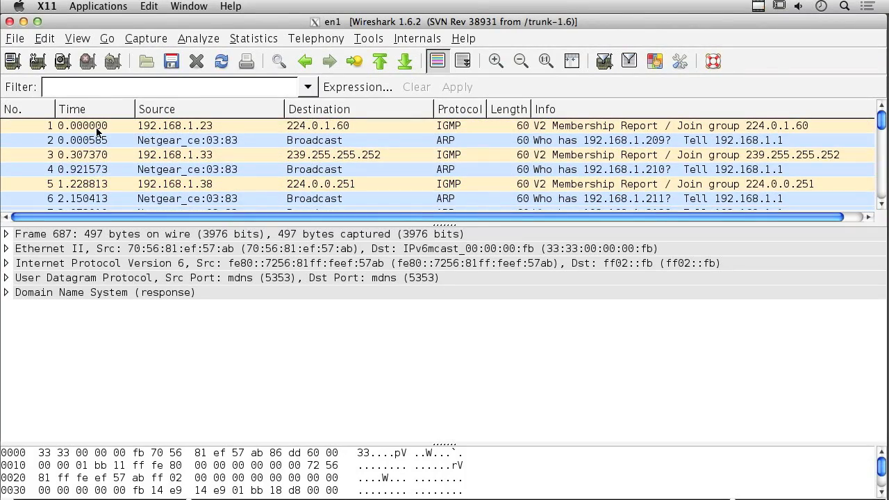